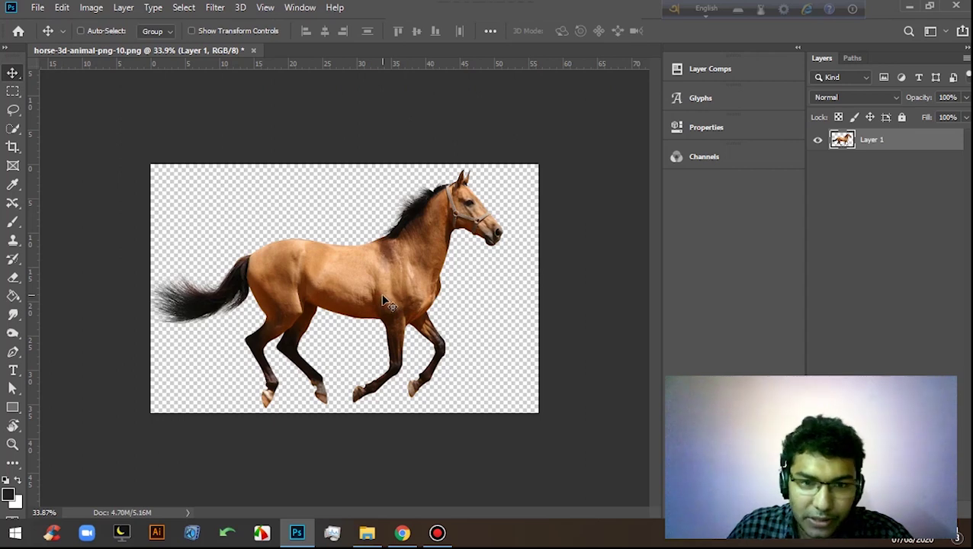
Nudge the horse to a more centred spot on the transparent canvas, then open the File menu
{"action": "left_click_drag", "start_coordinate": [357, 299], "coordinate": [364, 274]}
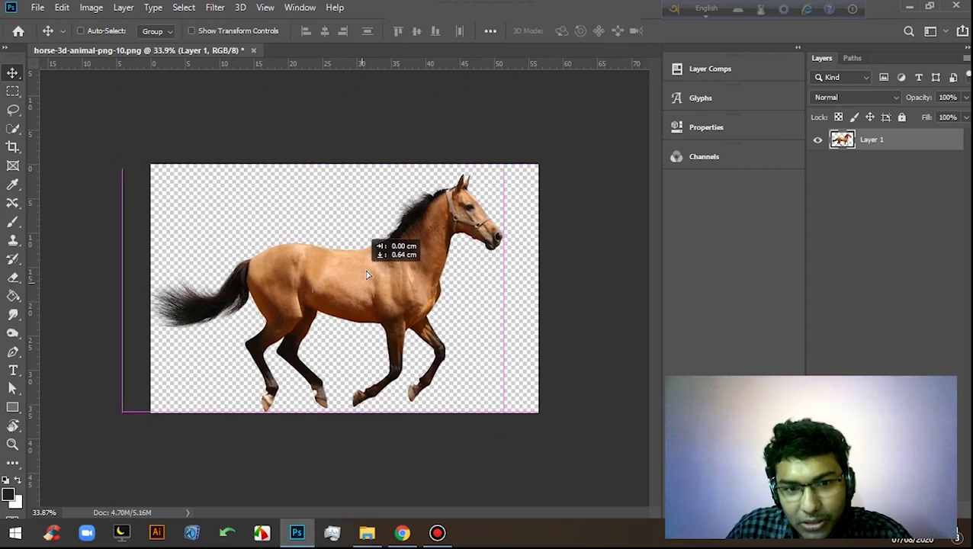
{"action": "scroll", "coordinate": [381, 290], "scroll_direction": "up", "scroll_amount": 3}
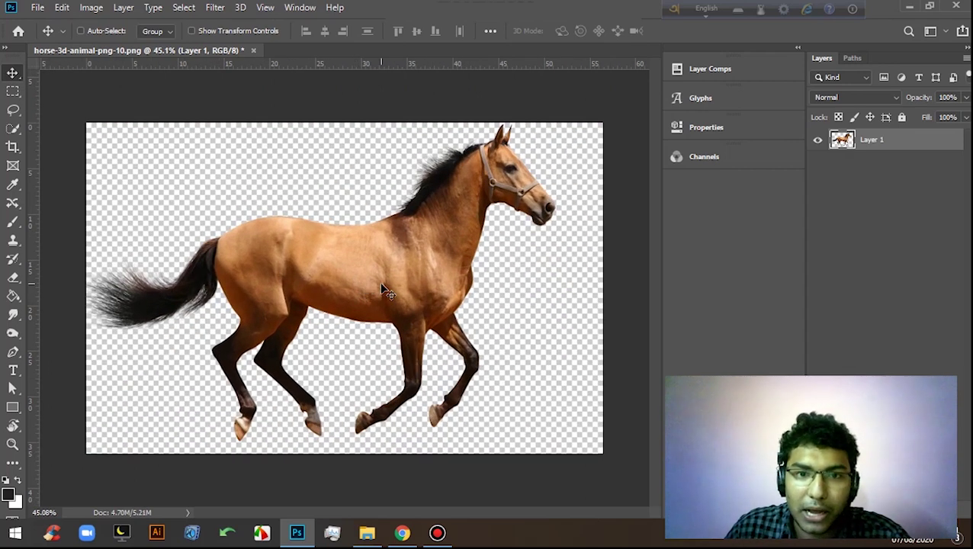
{"action": "left_click_drag", "start_coordinate": [383, 290], "coordinate": [385, 290]}
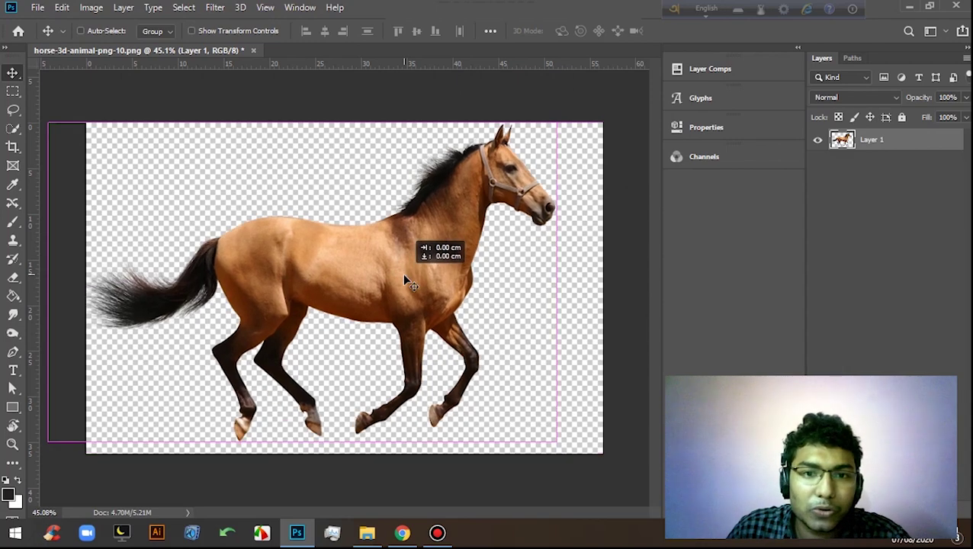
{"action": "left_click_drag", "start_coordinate": [433, 311], "coordinate": [417, 272]}
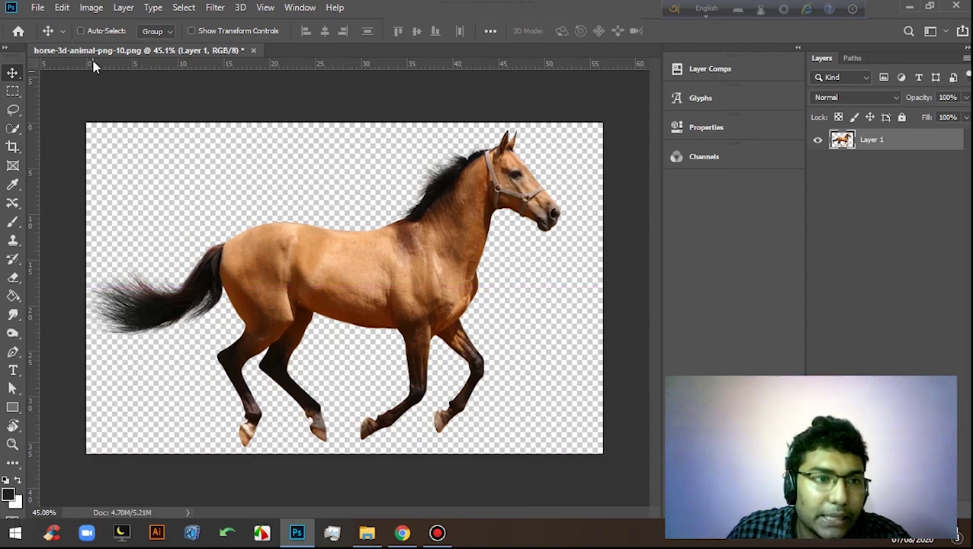
{"action": "left_click", "coordinate": [38, 8]}
{"action": "mouse_move", "coordinate": [53, 202]}
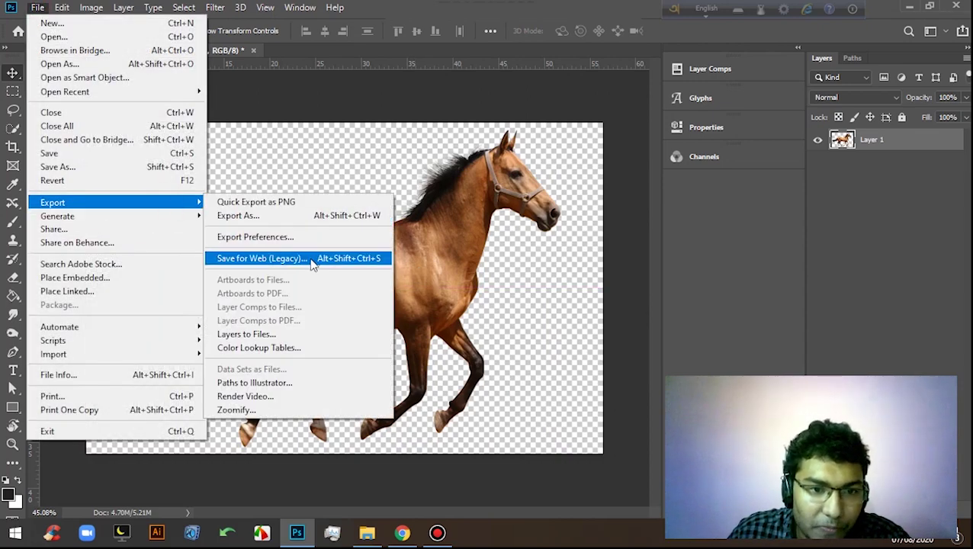
Open Save for Web (Legacy) on the Original tab and pan the preview to the horse's back and neck
{"action": "left_click", "coordinate": [311, 259]}
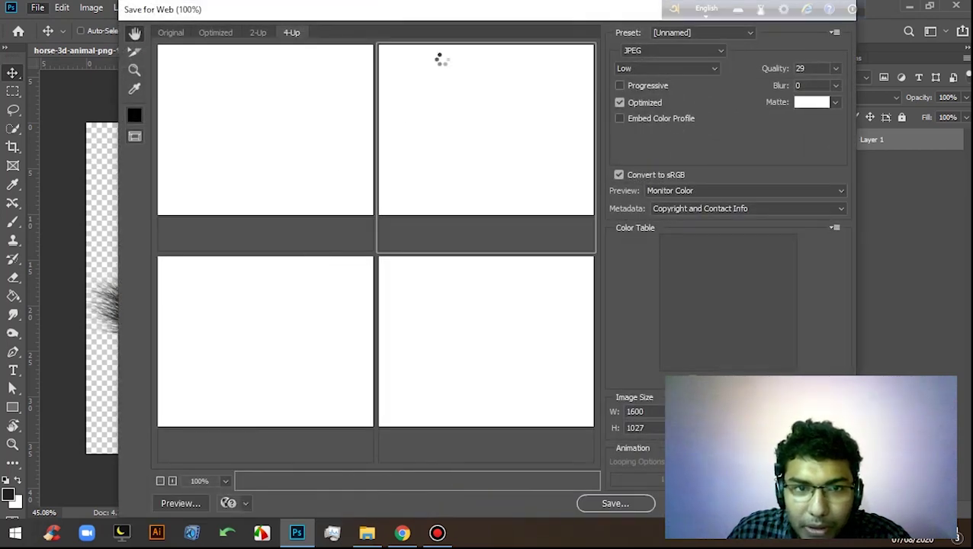
{"action": "left_click", "coordinate": [171, 33]}
{"action": "left_click_drag", "start_coordinate": [371, 20], "coordinate": [672, 24]}
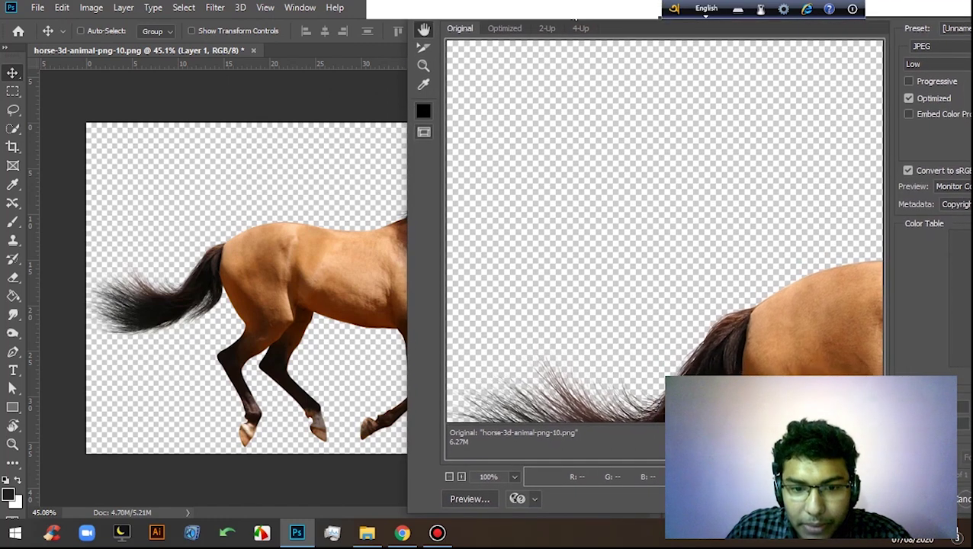
{"action": "left_click_drag", "start_coordinate": [594, 25], "coordinate": [491, 32]}
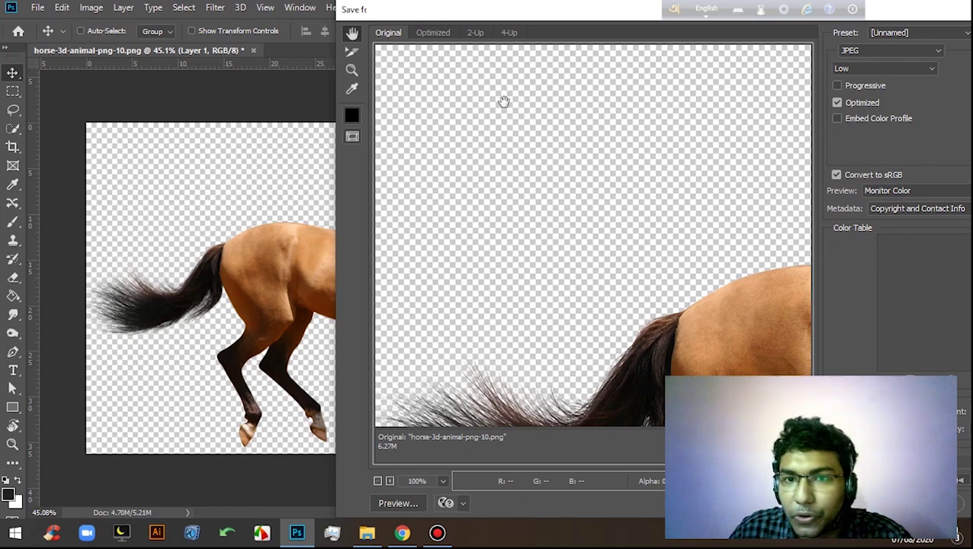
{"action": "left_click_drag", "start_coordinate": [587, 24], "coordinate": [388, 22]}
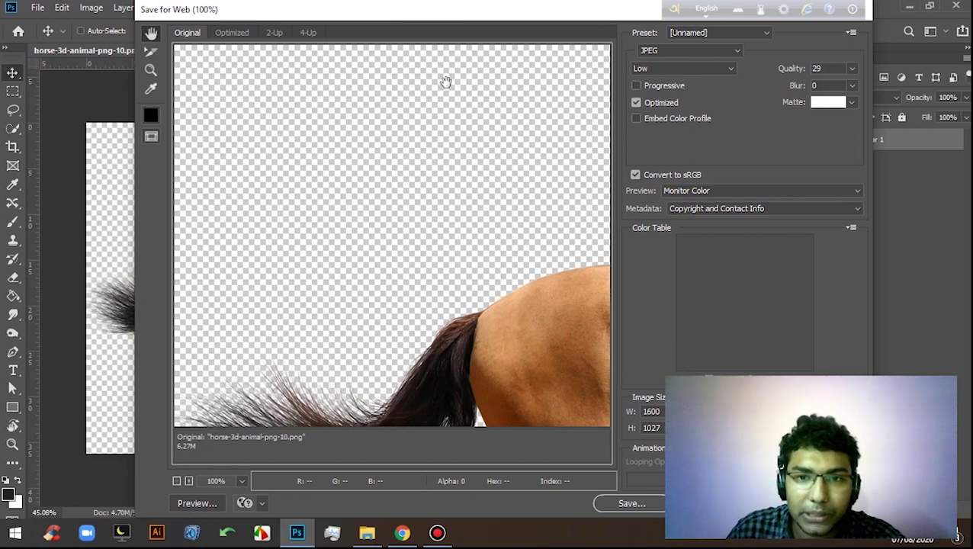
{"action": "left_click_drag", "start_coordinate": [449, 20], "coordinate": [558, 21]}
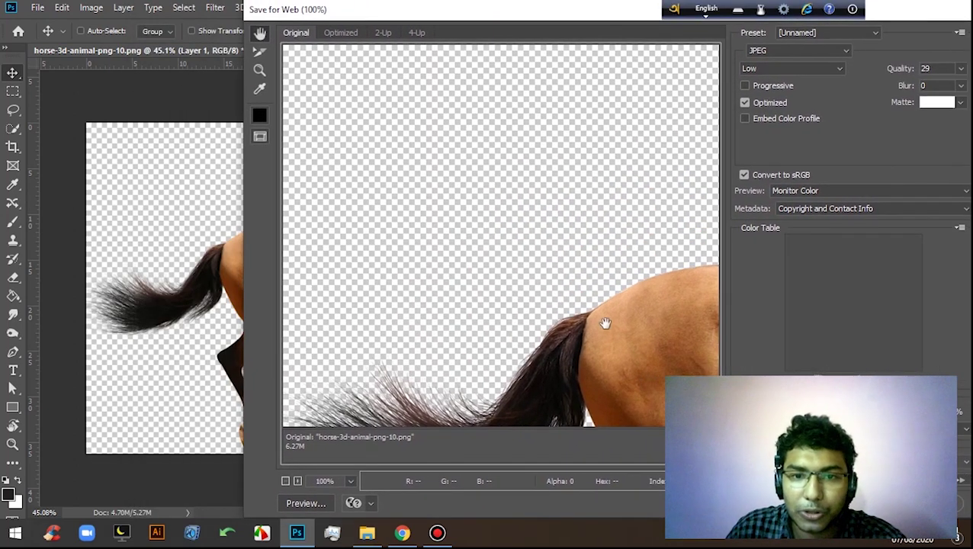
{"action": "mouse_move", "coordinate": [604, 323]}
{"action": "left_mouse_down"}
{"action": "mouse_move", "coordinate": [314, 213]}
{"action": "mouse_move", "coordinate": [413, 282]}
{"action": "mouse_move", "coordinate": [586, 158]}
{"action": "mouse_move", "coordinate": [525, 232]}
{"action": "mouse_move", "coordinate": [404, 317]}
{"action": "mouse_move", "coordinate": [544, 280]}
{"action": "mouse_move", "coordinate": [571, 217]}
{"action": "mouse_move", "coordinate": [458, 185]}
{"action": "mouse_move", "coordinate": [584, 198]}
{"action": "mouse_move", "coordinate": [560, 243]}
{"action": "mouse_move", "coordinate": [574, 241]}
{"action": "left_mouse_up"}
{"action": "mouse_move", "coordinate": [542, 21]}
{"action": "left_mouse_down"}
{"action": "mouse_move", "coordinate": [358, 42]}
{"action": "mouse_move", "coordinate": [440, 25]}
{"action": "left_mouse_up"}
Raise the JPEG quality from 29 to 100, then switch the format to PNG-24
{"action": "left_click", "coordinate": [848, 74]}
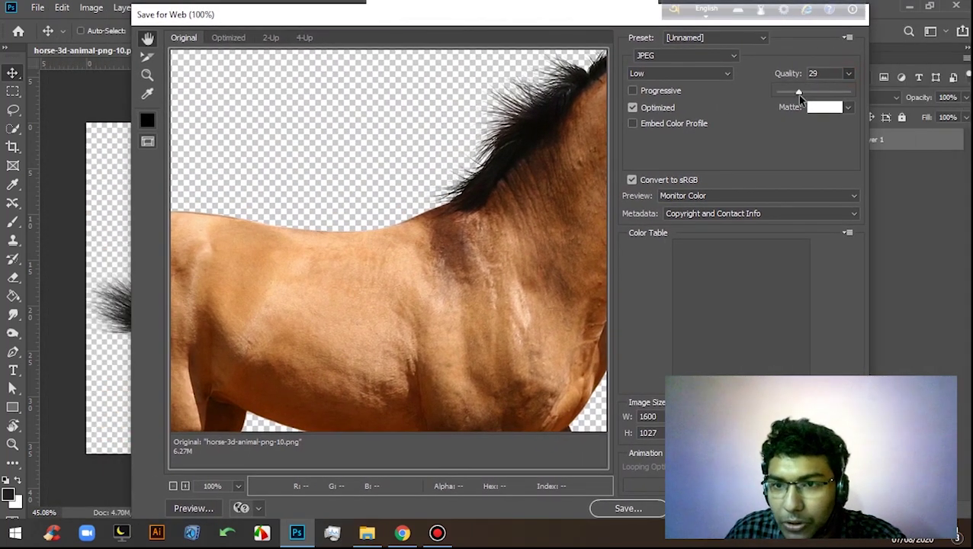
{"action": "left_click_drag", "start_coordinate": [799, 93], "coordinate": [853, 93]}
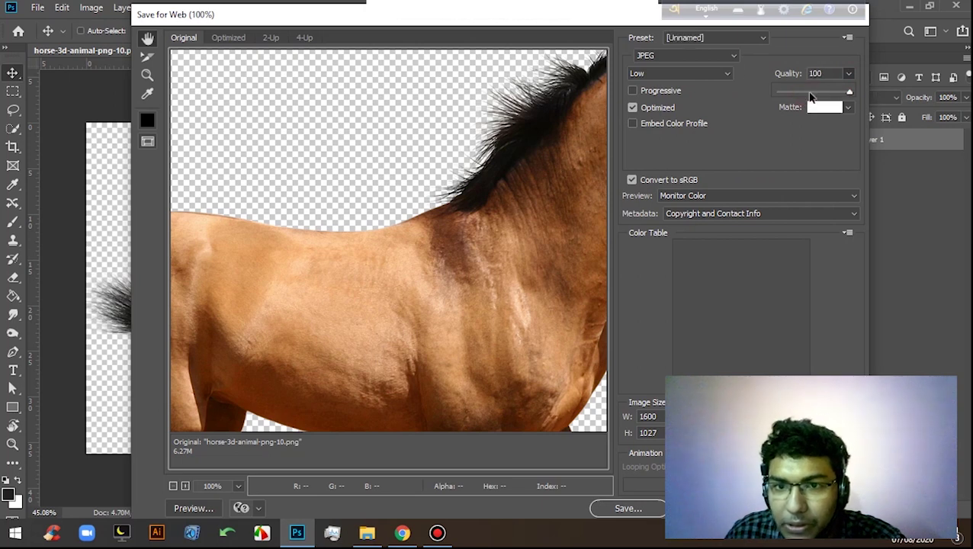
{"action": "left_click", "coordinate": [731, 57]}
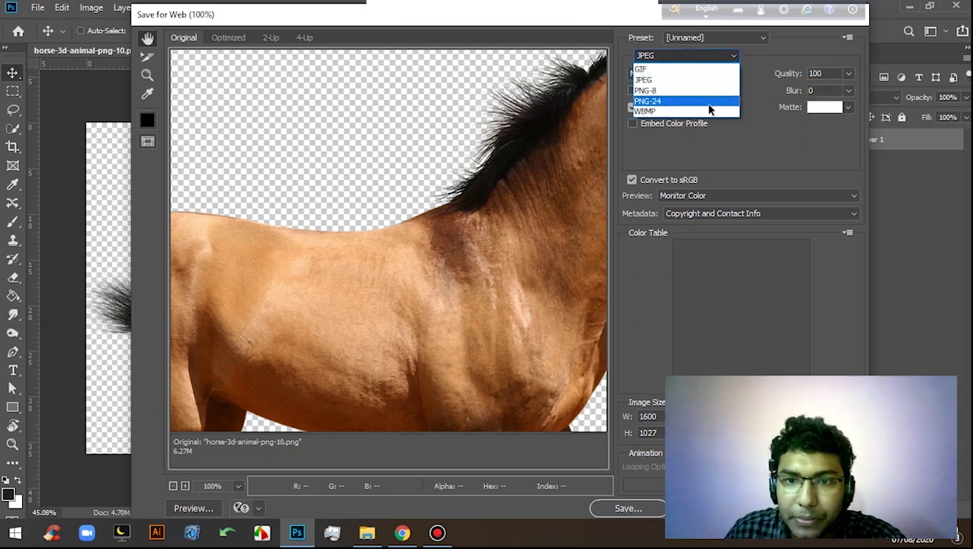
{"action": "left_click", "coordinate": [686, 100]}
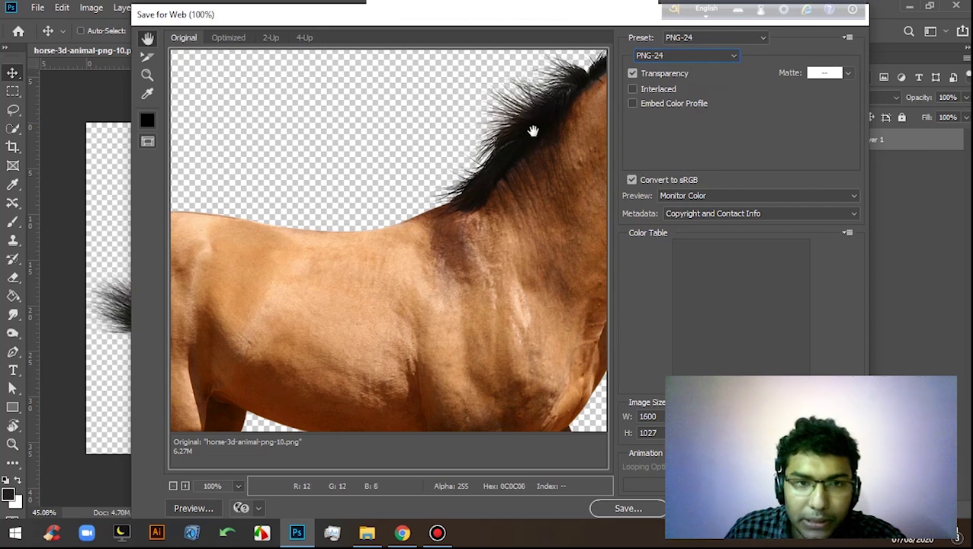
Compare the optimized PNG-24 preview with the original, then view them in 2-Up
{"action": "left_click", "coordinate": [227, 38]}
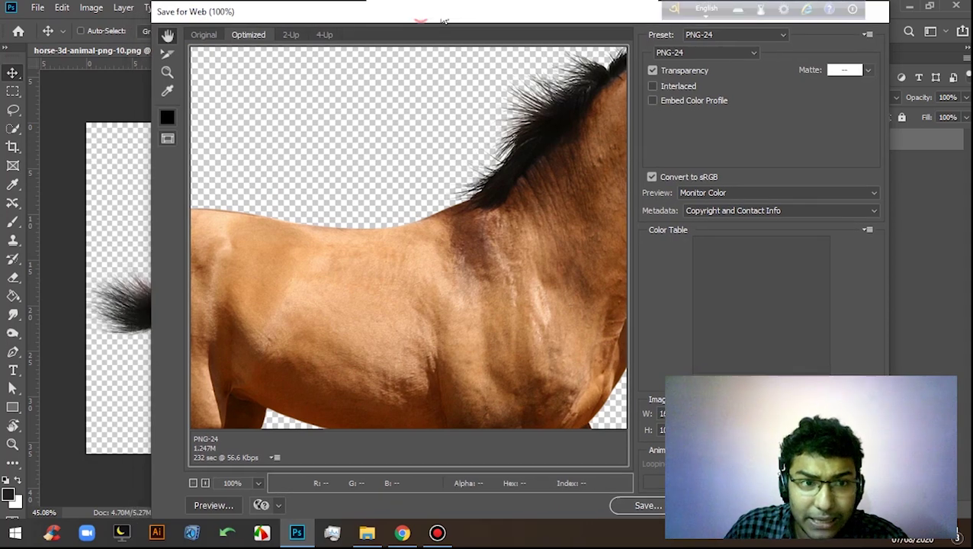
{"action": "left_click_drag", "start_coordinate": [421, 15], "coordinate": [506, 10]}
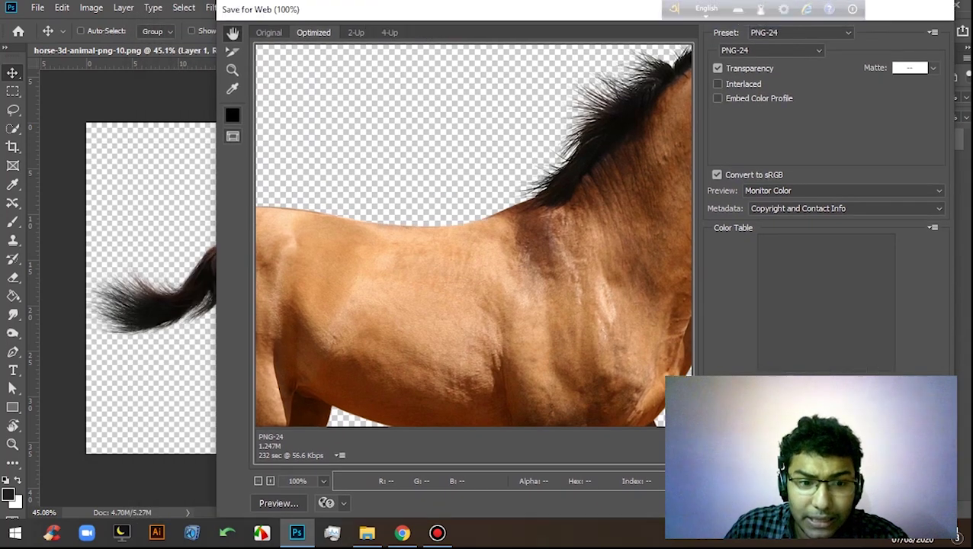
{"action": "mouse_move", "coordinate": [479, 228]}
{"action": "left_mouse_down"}
{"action": "mouse_move", "coordinate": [336, 256]}
{"action": "mouse_move", "coordinate": [553, 200]}
{"action": "mouse_move", "coordinate": [455, 239]}
{"action": "mouse_move", "coordinate": [458, 259]}
{"action": "left_mouse_up"}
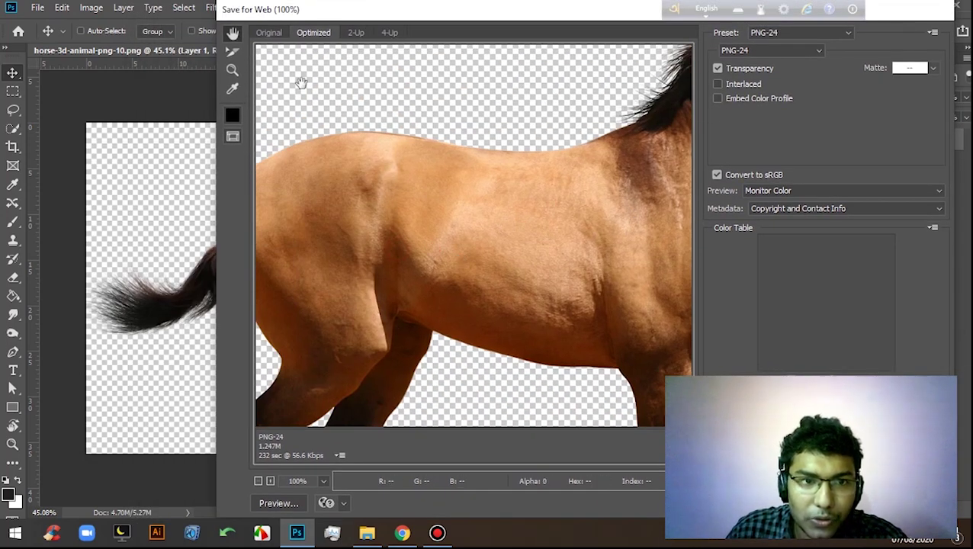
{"action": "left_click", "coordinate": [274, 37]}
{"action": "left_click", "coordinate": [314, 33]}
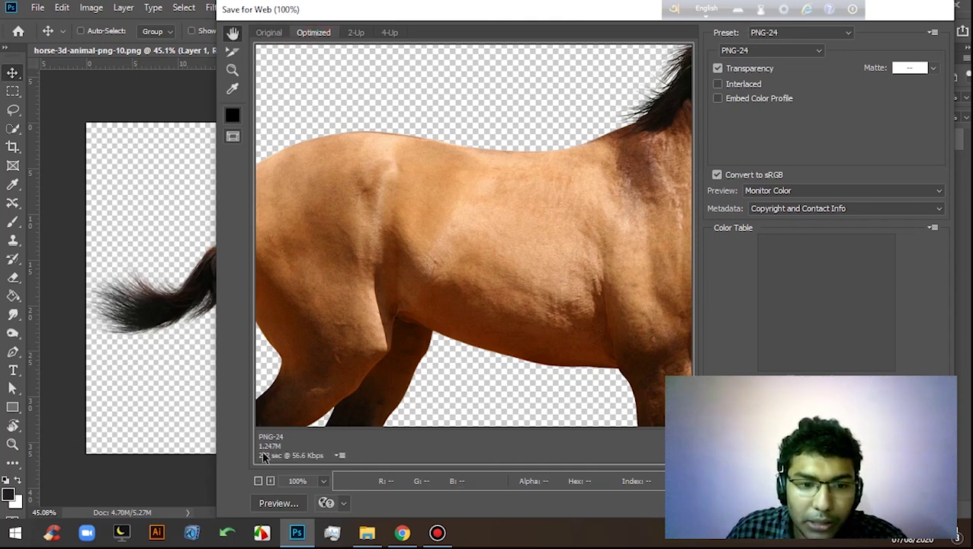
{"action": "left_click_drag", "start_coordinate": [467, 256], "coordinate": [421, 210]}
{"action": "mouse_move", "coordinate": [533, 218]}
{"action": "left_mouse_down"}
{"action": "mouse_move", "coordinate": [452, 213]}
{"action": "mouse_move", "coordinate": [416, 234]}
{"action": "left_mouse_up"}
{"action": "mouse_move", "coordinate": [533, 177]}
{"action": "left_mouse_down"}
{"action": "mouse_move", "coordinate": [458, 199]}
{"action": "mouse_move", "coordinate": [489, 216]}
{"action": "mouse_move", "coordinate": [581, 139]}
{"action": "mouse_move", "coordinate": [480, 207]}
{"action": "left_mouse_up"}
{"action": "left_click", "coordinate": [356, 32]}
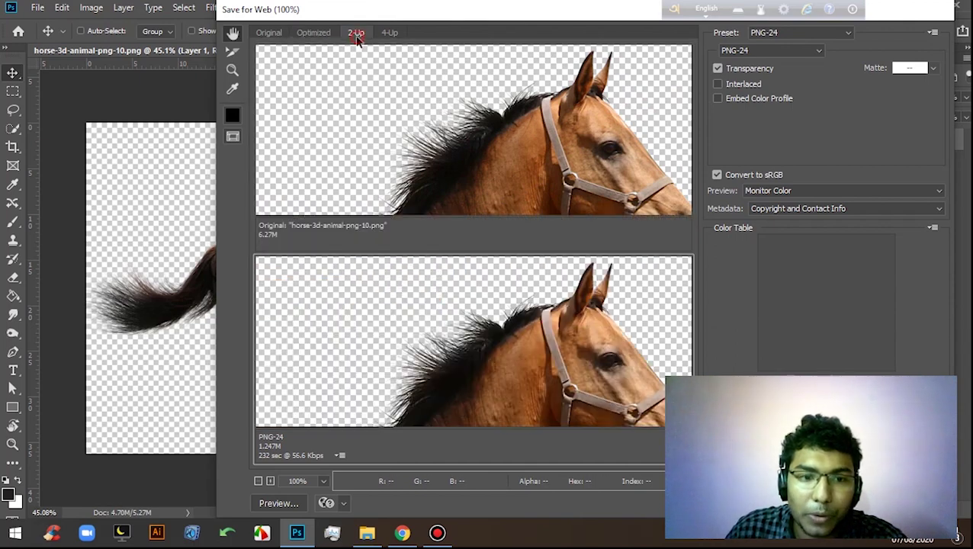
{"action": "left_click_drag", "start_coordinate": [500, 156], "coordinate": [585, 135]}
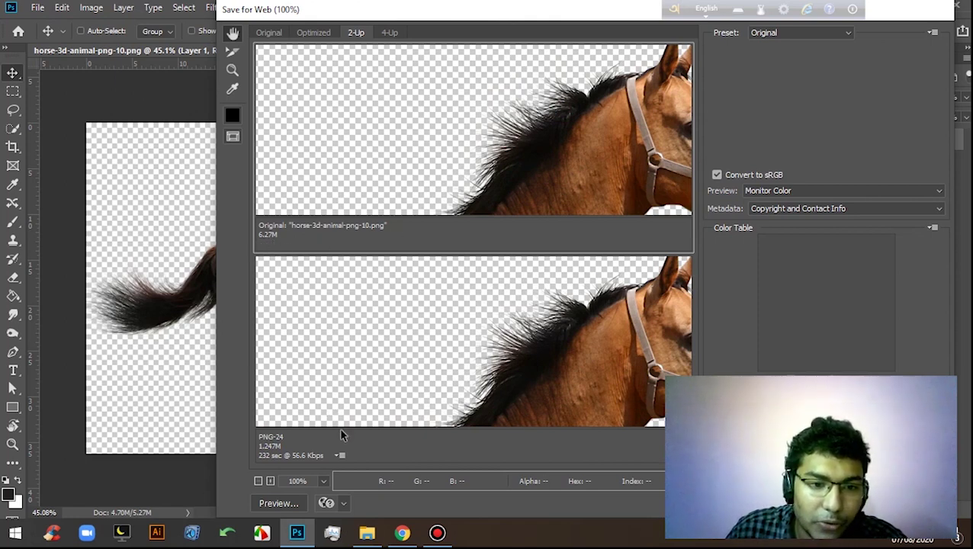
{"action": "left_click_drag", "start_coordinate": [550, 358], "coordinate": [495, 351]}
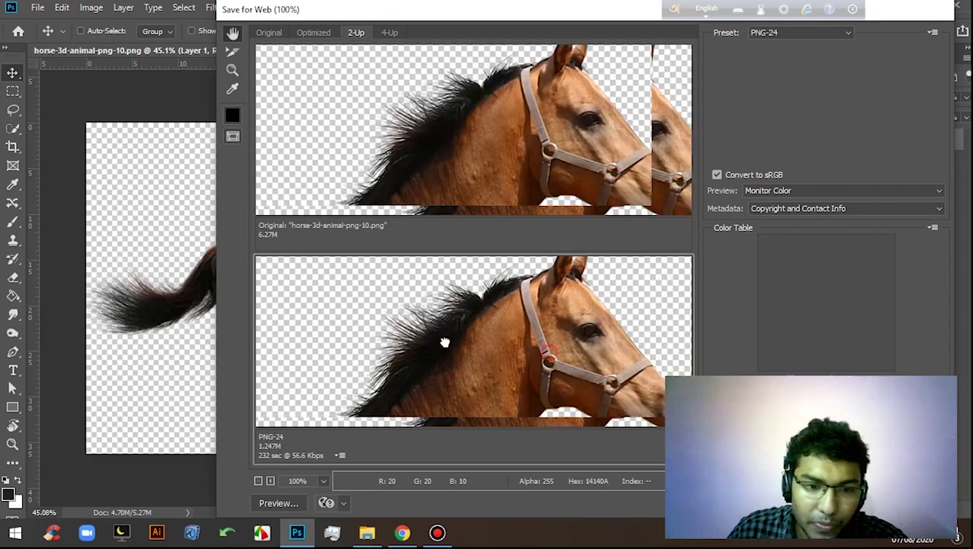
{"action": "mouse_move", "coordinate": [537, 314]}
{"action": "left_mouse_down"}
{"action": "mouse_move", "coordinate": [580, 156]}
{"action": "mouse_move", "coordinate": [499, 108]}
{"action": "mouse_move", "coordinate": [528, 134]}
{"action": "left_mouse_up"}
{"action": "left_click_drag", "start_coordinate": [464, 371], "coordinate": [430, 304]}
{"action": "mouse_move", "coordinate": [427, 153]}
{"action": "left_mouse_down"}
{"action": "mouse_move", "coordinate": [446, 221]}
{"action": "mouse_move", "coordinate": [383, 47]}
{"action": "left_mouse_up"}
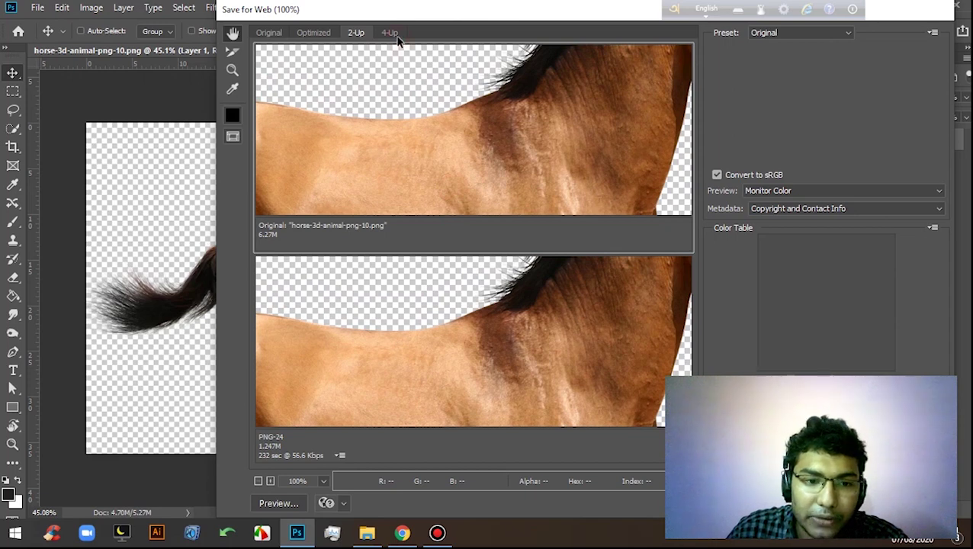
{"action": "left_click", "coordinate": [389, 34]}
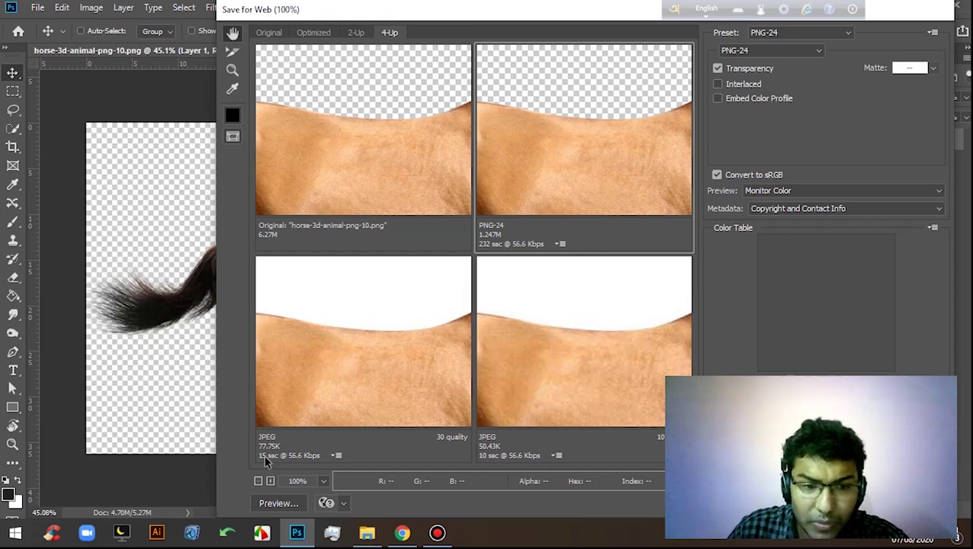
Pan all 4-Up versions around the horse's back and inspect the low-quality JPEG settings
{"action": "left_click_drag", "start_coordinate": [338, 329], "coordinate": [423, 315]}
{"action": "left_click", "coordinate": [456, 147]}
{"action": "left_click_drag", "start_coordinate": [309, 147], "coordinate": [331, 208]}
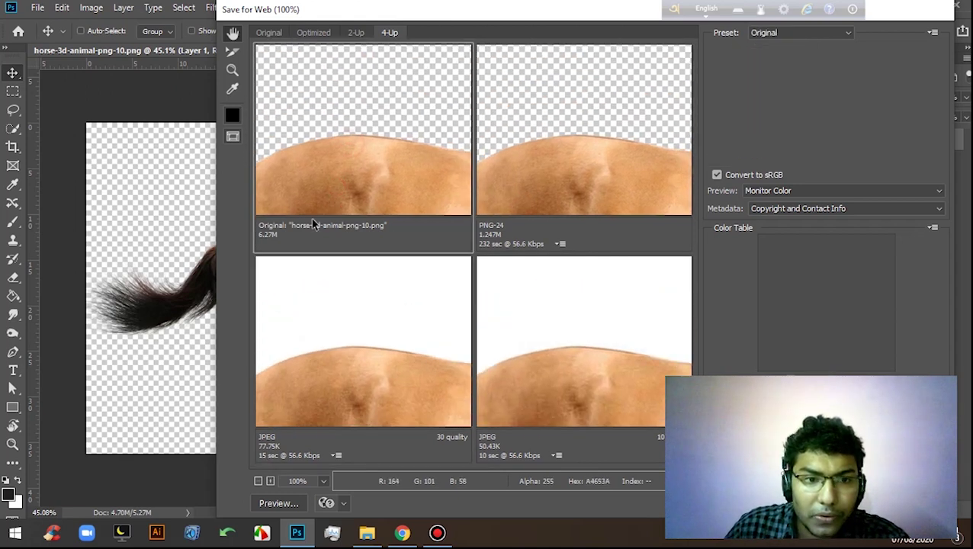
{"action": "mouse_move", "coordinate": [423, 127]}
{"action": "left_mouse_down"}
{"action": "mouse_move", "coordinate": [348, 120]}
{"action": "mouse_move", "coordinate": [364, 80]}
{"action": "mouse_move", "coordinate": [363, 103]}
{"action": "mouse_move", "coordinate": [384, 95]}
{"action": "left_mouse_up"}
{"action": "mouse_move", "coordinate": [564, 167]}
{"action": "left_mouse_down"}
{"action": "mouse_move", "coordinate": [510, 130]}
{"action": "mouse_move", "coordinate": [556, 139]}
{"action": "mouse_move", "coordinate": [419, 274]}
{"action": "mouse_move", "coordinate": [386, 330]}
{"action": "mouse_move", "coordinate": [392, 323]}
{"action": "mouse_move", "coordinate": [338, 352]}
{"action": "mouse_move", "coordinate": [362, 333]}
{"action": "mouse_move", "coordinate": [351, 336]}
{"action": "mouse_move", "coordinate": [364, 368]}
{"action": "mouse_move", "coordinate": [342, 339]}
{"action": "left_mouse_up"}
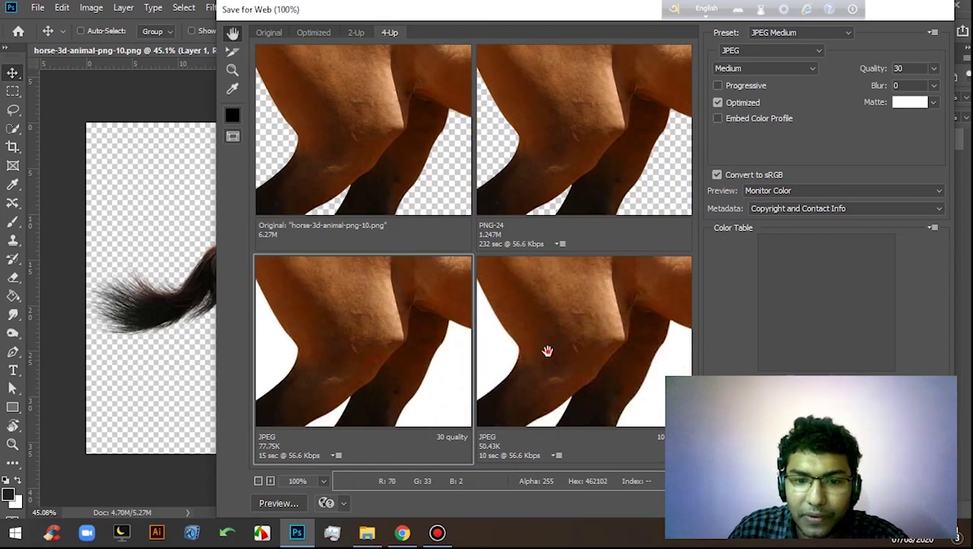
{"action": "left_click", "coordinate": [529, 384]}
{"action": "mouse_move", "coordinate": [528, 382]}
{"action": "left_mouse_down"}
{"action": "mouse_move", "coordinate": [521, 407]}
{"action": "mouse_move", "coordinate": [336, 126]}
{"action": "left_mouse_up"}
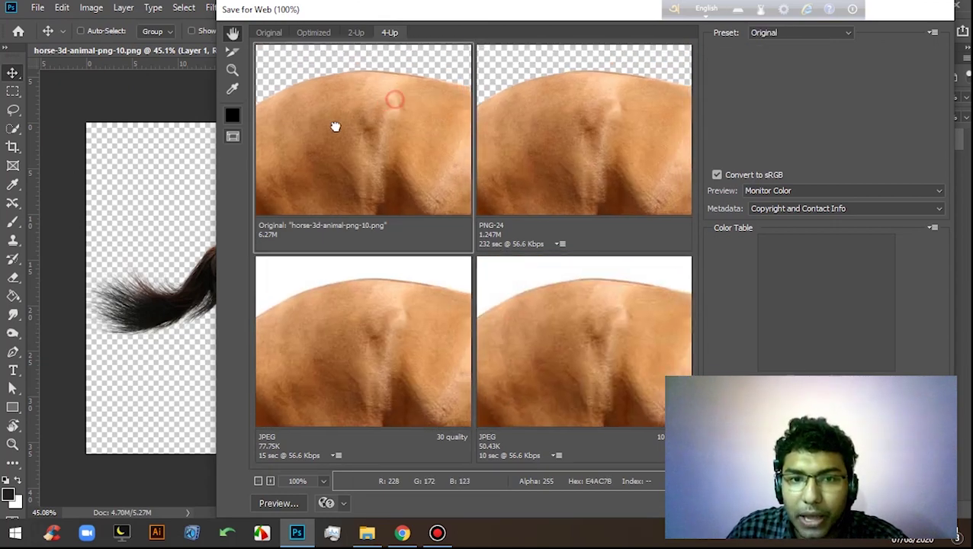
Change the PNG-24 pane to a quality-100 JPEG (534.7K)
{"action": "left_click", "coordinate": [517, 126]}
{"action": "left_click", "coordinate": [774, 50]}
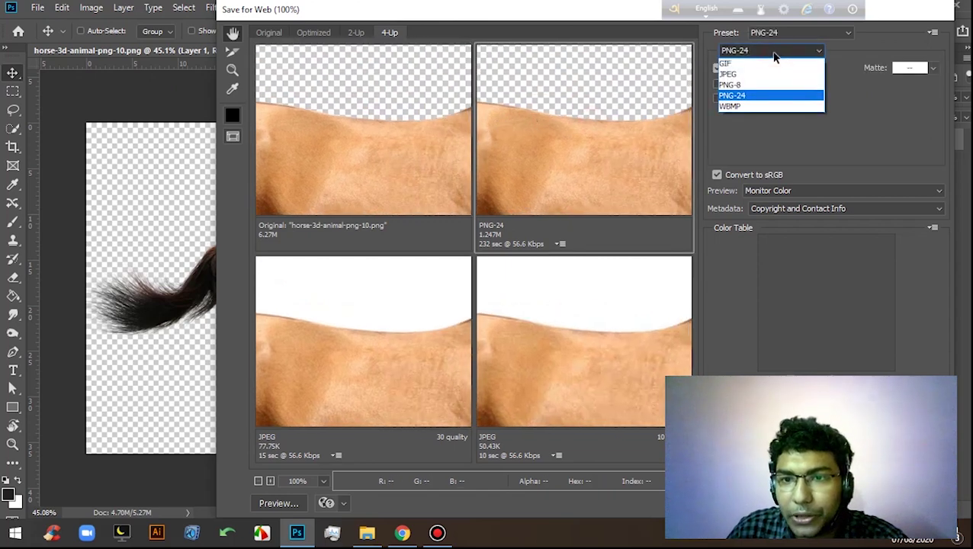
{"action": "left_click", "coordinate": [767, 75]}
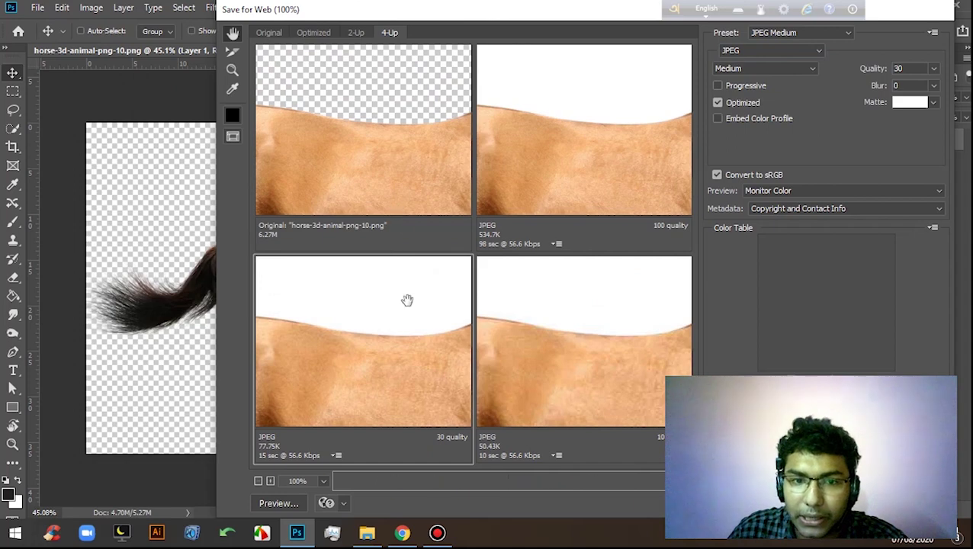
{"action": "left_click_drag", "start_coordinate": [405, 300], "coordinate": [412, 280]}
{"action": "mouse_move", "coordinate": [543, 243]}
{"action": "left_mouse_down"}
{"action": "mouse_move", "coordinate": [526, 152]}
{"action": "mouse_move", "coordinate": [506, 148]}
{"action": "mouse_move", "coordinate": [588, 167]}
{"action": "mouse_move", "coordinate": [464, 141]}
{"action": "mouse_move", "coordinate": [419, 147]}
{"action": "left_mouse_up"}
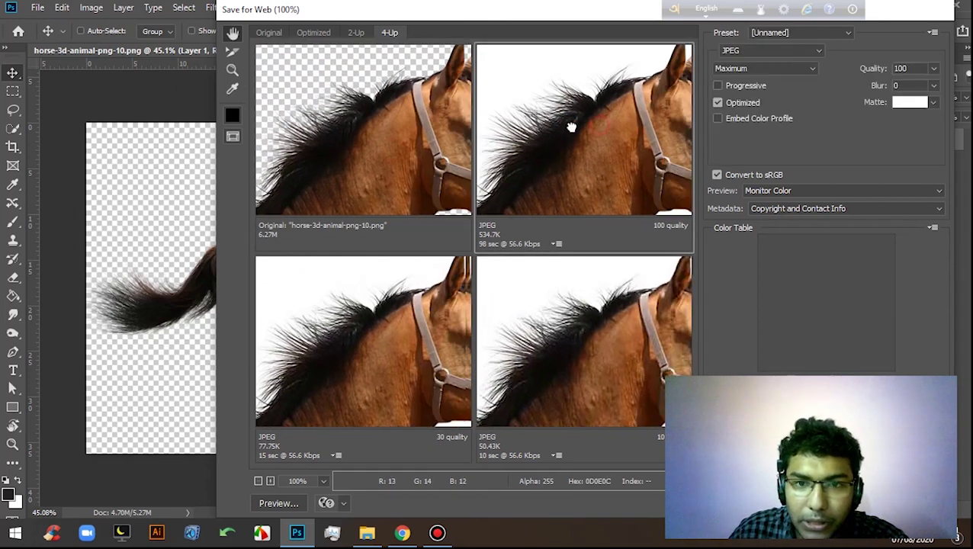
{"action": "left_click", "coordinate": [933, 68]}
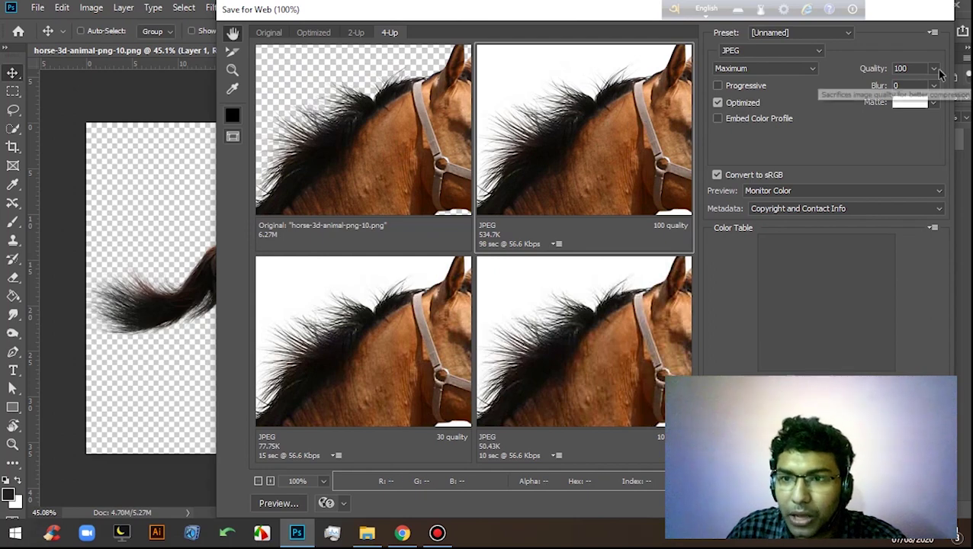
{"action": "left_click", "coordinate": [933, 68]}
Pan all versions along the horse's neck and select the quality-30 JPEG
{"action": "mouse_move", "coordinate": [586, 163]}
{"action": "left_mouse_down"}
{"action": "mouse_move", "coordinate": [540, 125]}
{"action": "mouse_move", "coordinate": [582, 108]}
{"action": "left_mouse_up"}
{"action": "left_click_drag", "start_coordinate": [553, 363], "coordinate": [570, 314]}
{"action": "left_click_drag", "start_coordinate": [449, 366], "coordinate": [399, 310]}
{"action": "left_click_drag", "start_coordinate": [399, 381], "coordinate": [399, 332]}
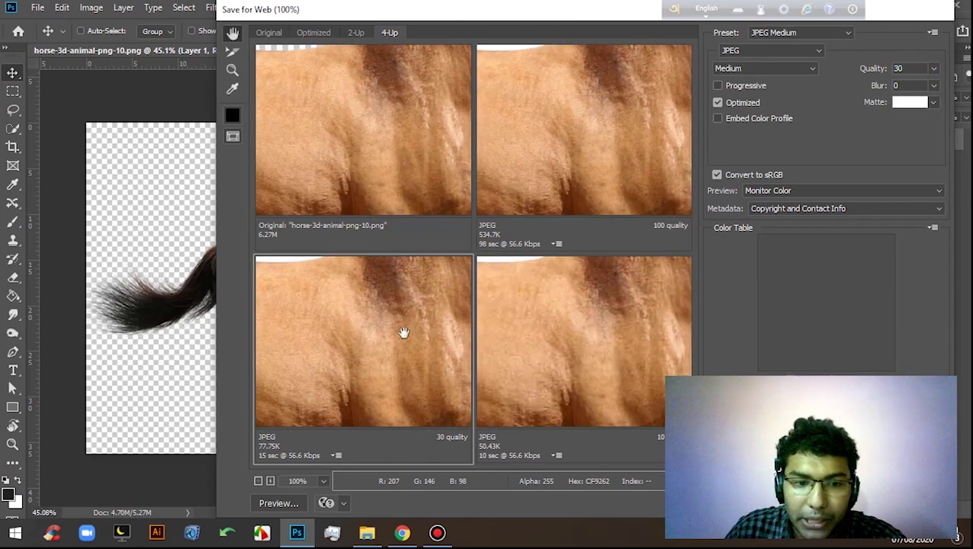
Preview the quality-30 JPEG in a maximized Internet Explorer window and scroll through it
{"action": "left_click", "coordinate": [279, 504]}
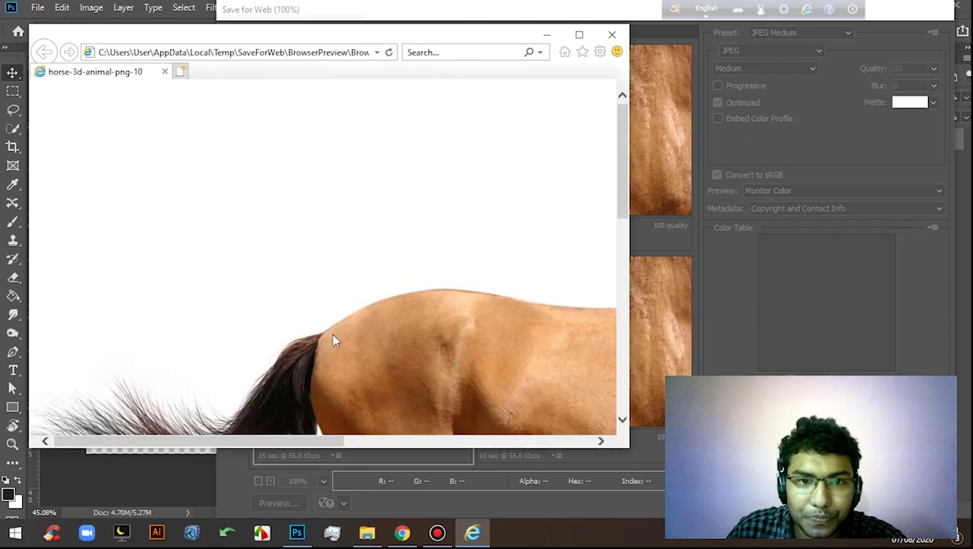
{"action": "left_click", "coordinate": [577, 35]}
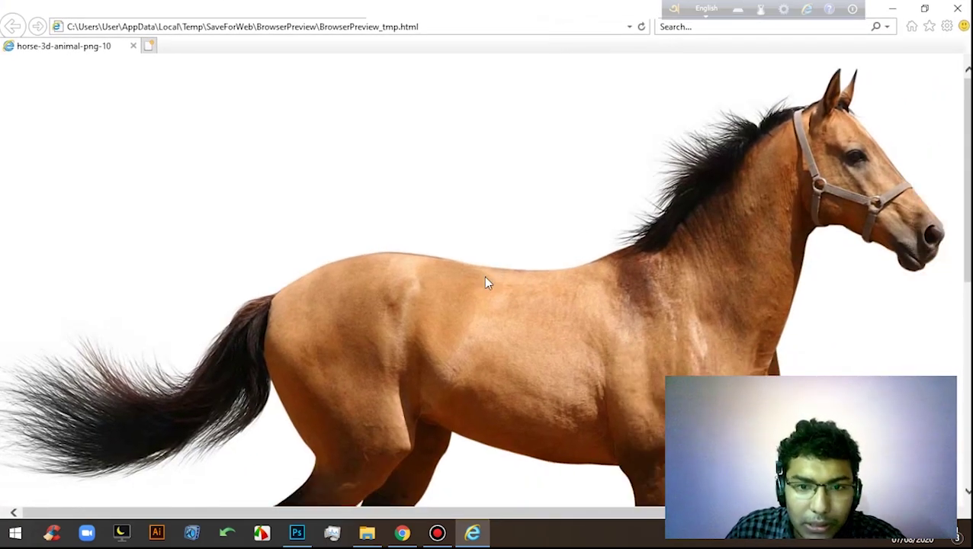
{"action": "scroll", "coordinate": [485, 277], "scroll_direction": "down", "scroll_amount": 1}
{"action": "scroll", "coordinate": [480, 279], "scroll_direction": "down", "scroll_amount": 1}
{"action": "scroll", "coordinate": [473, 282], "scroll_direction": "down", "scroll_amount": 1}
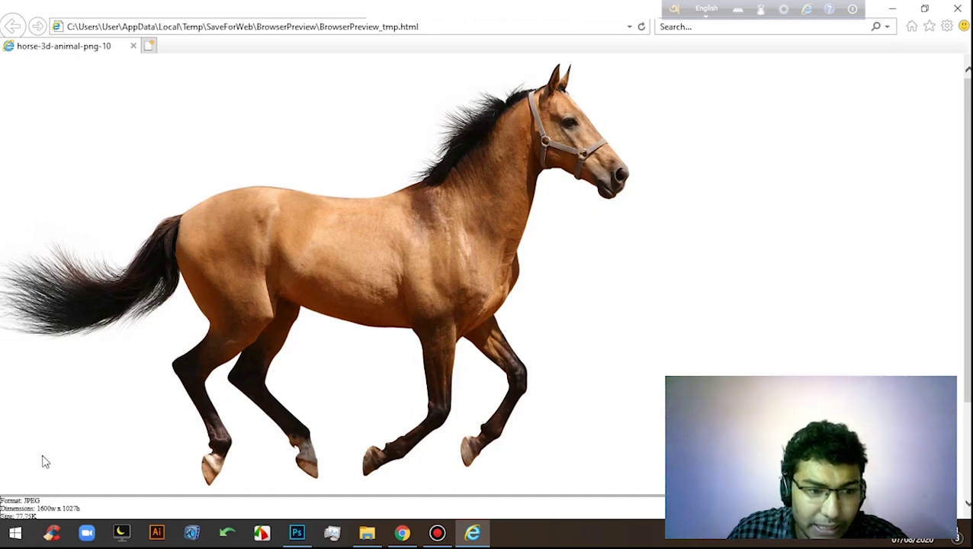
{"action": "scroll", "coordinate": [43, 461], "scroll_direction": "down", "scroll_amount": 1}
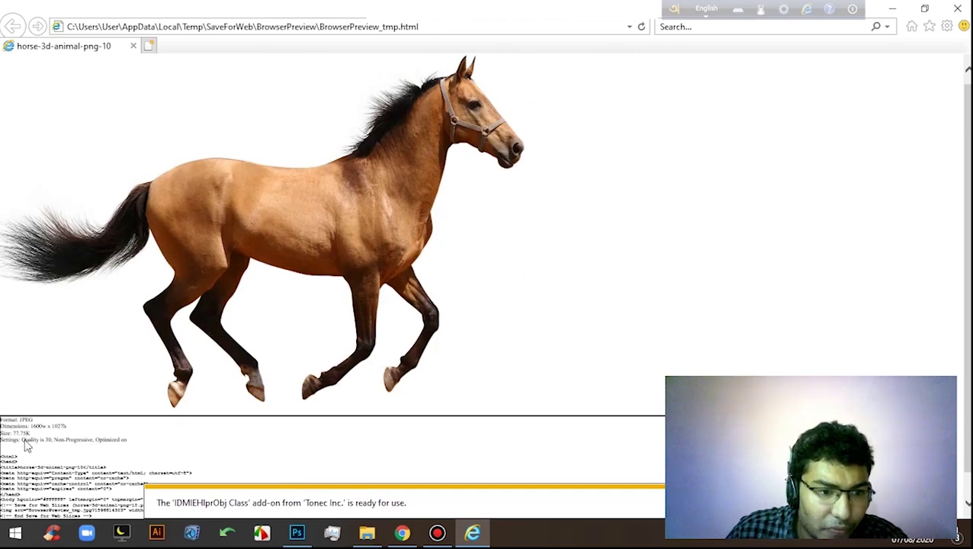
{"action": "scroll", "coordinate": [25, 446], "scroll_direction": "up", "scroll_amount": 1}
{"action": "scroll", "coordinate": [27, 445], "scroll_direction": "up", "scroll_amount": 1}
{"action": "scroll", "coordinate": [28, 441], "scroll_direction": "up", "scroll_amount": 1}
{"action": "scroll", "coordinate": [27, 436], "scroll_direction": "up", "scroll_amount": 1}
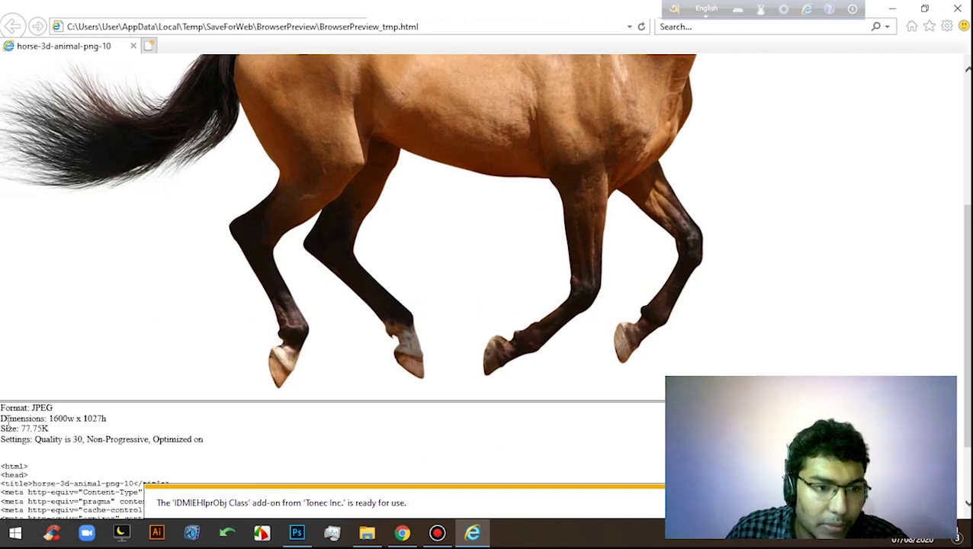
Highlight the 1600w x 1027h dimensions and 77.75K size, then close the browser
{"action": "left_click_drag", "start_coordinate": [50, 419], "coordinate": [79, 423]}
{"action": "left_click", "coordinate": [75, 419]}
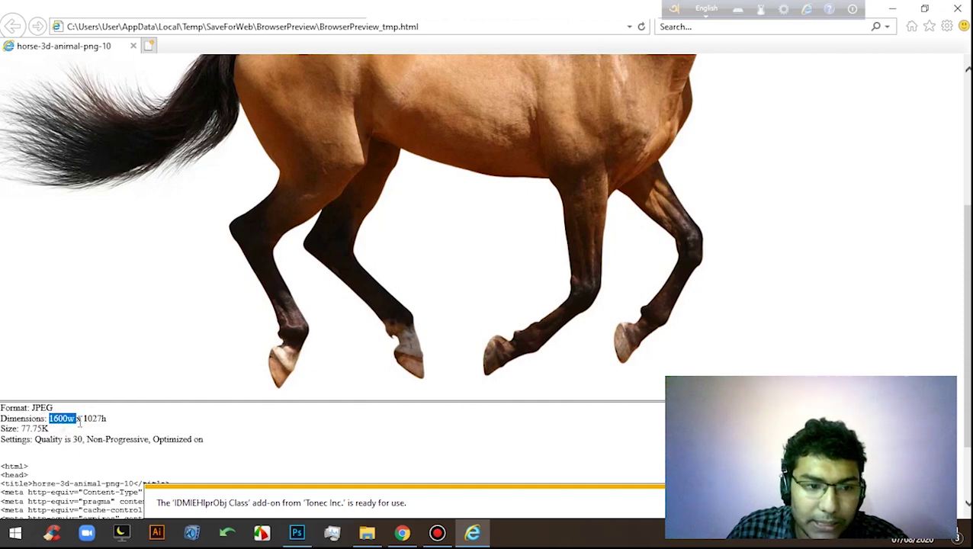
{"action": "left_click", "coordinate": [84, 418]}
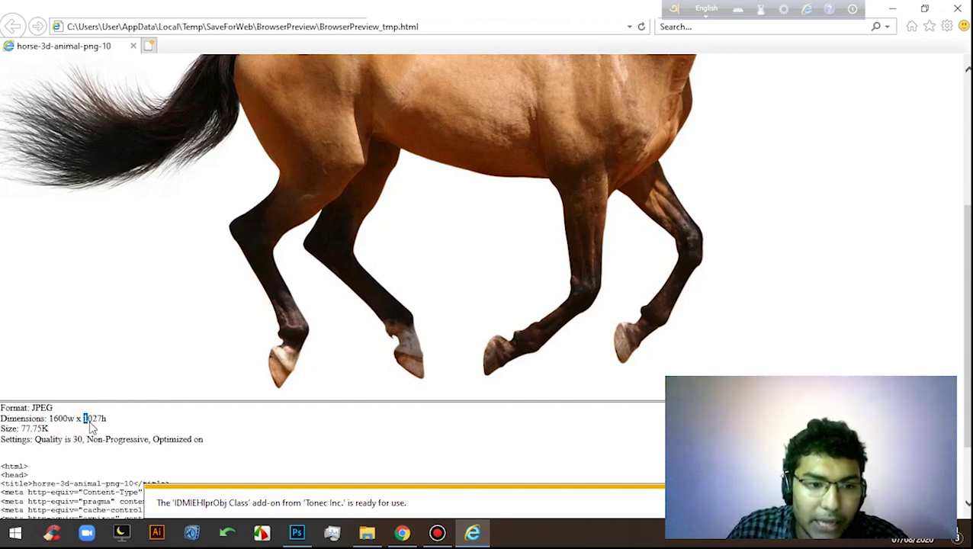
{"action": "triple_click", "coordinate": [71, 427]}
{"action": "mouse_move", "coordinate": [107, 418]}
{"action": "left_mouse_down"}
{"action": "mouse_move", "coordinate": [35, 439]}
{"action": "mouse_move", "coordinate": [46, 430]}
{"action": "left_mouse_up"}
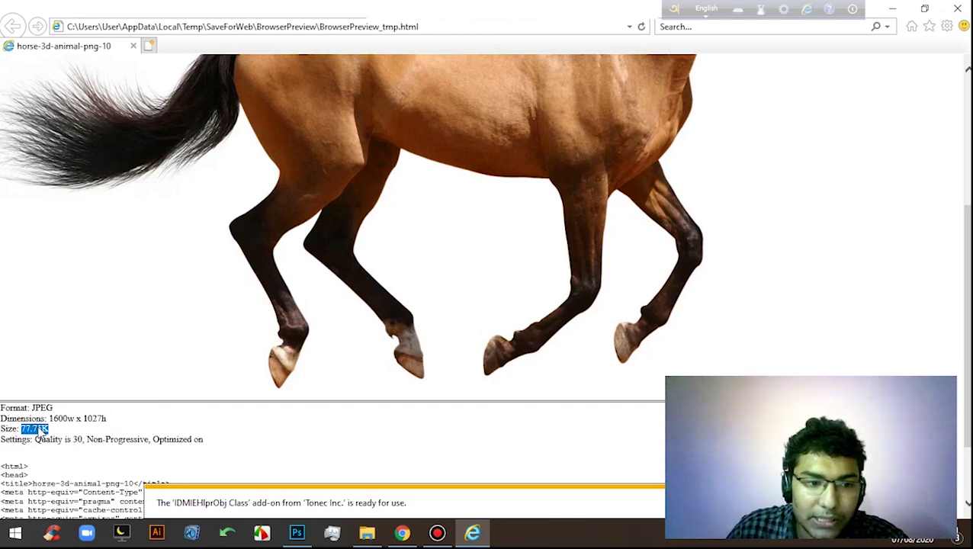
{"action": "left_click", "coordinate": [88, 439]}
{"action": "scroll", "coordinate": [77, 451], "scroll_direction": "up", "scroll_amount": 2}
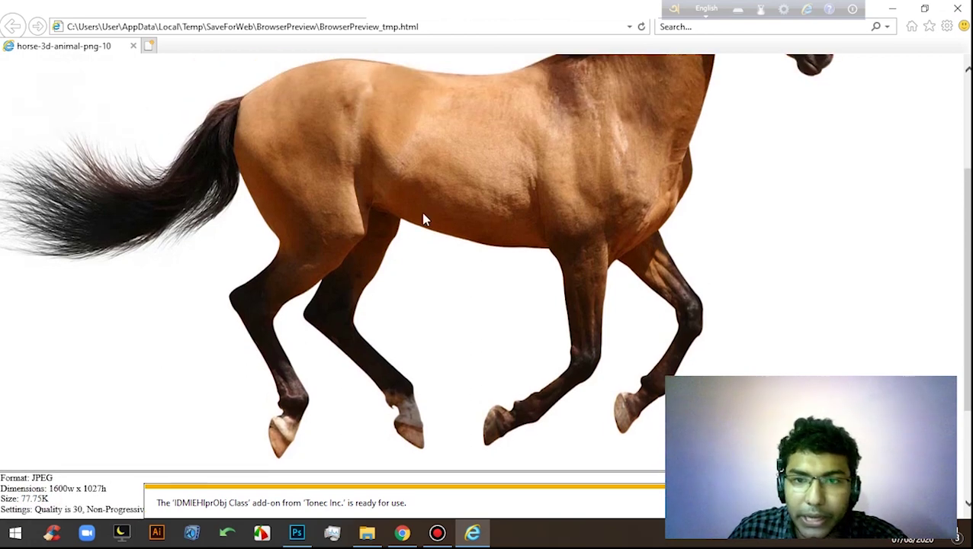
{"action": "scroll", "coordinate": [523, 185], "scroll_direction": "up", "scroll_amount": 1}
{"action": "left_click", "coordinate": [958, 8]}
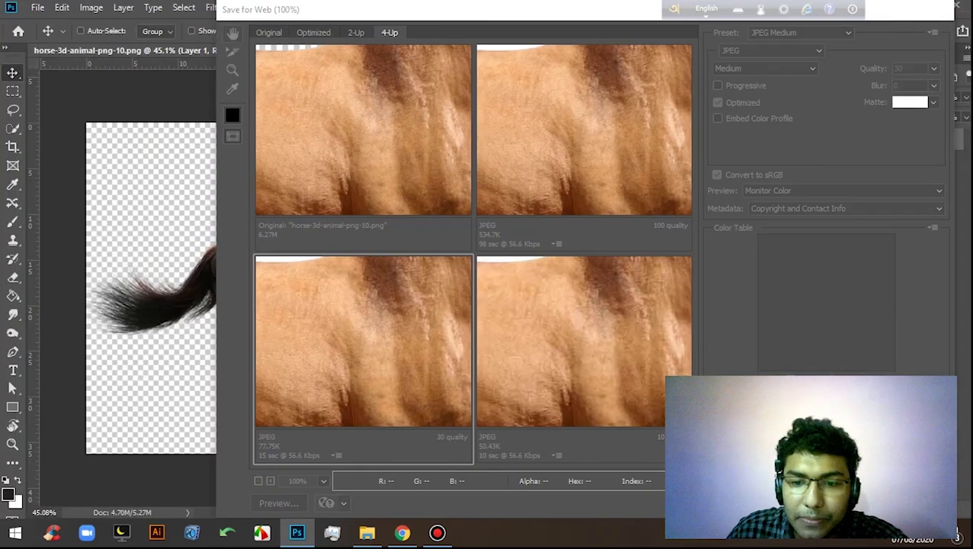
Cancel Save Optimized As and close Save for Web without saving, returning to the canvas
{"action": "left_click", "coordinate": [796, 503]}
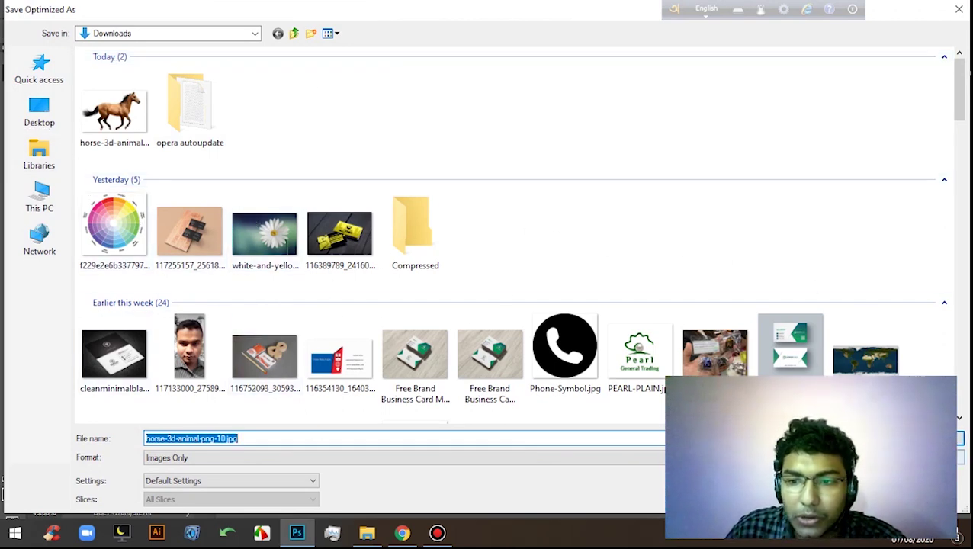
{"action": "key", "text": "Escape"}
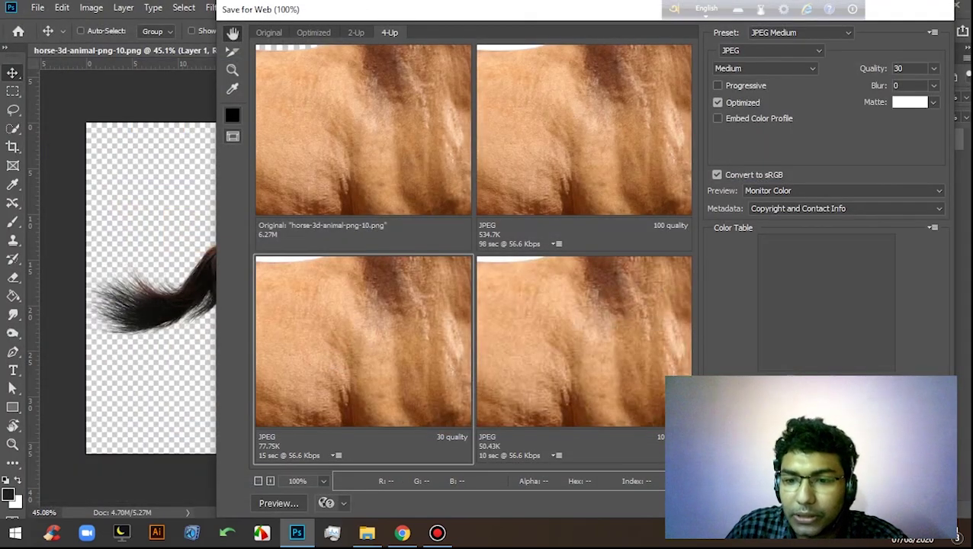
{"action": "key", "text": "Escape"}
{"action": "mouse_move", "coordinate": [341, 221]}
{"action": "left_mouse_down"}
{"action": "mouse_move", "coordinate": [401, 215]}
{"action": "mouse_move", "coordinate": [419, 279]}
{"action": "mouse_move", "coordinate": [445, 272]}
{"action": "mouse_move", "coordinate": [413, 276]}
{"action": "mouse_move", "coordinate": [432, 290]}
{"action": "left_mouse_up"}
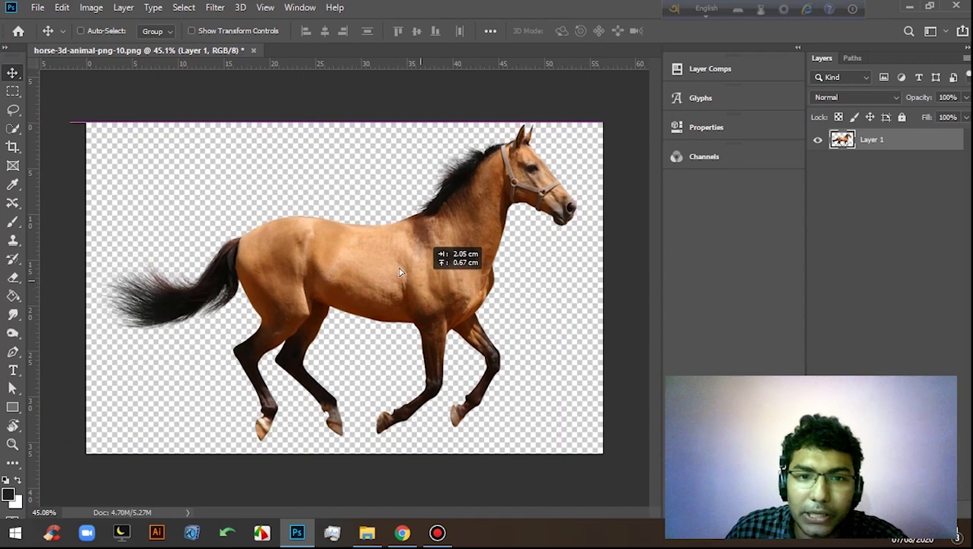
Drag the horse layer left and up, back near its earlier canvas position
{"action": "mouse_move", "coordinate": [422, 290]}
{"action": "left_mouse_down"}
{"action": "mouse_move", "coordinate": [377, 279]}
{"action": "mouse_move", "coordinate": [377, 298]}
{"action": "left_mouse_up"}
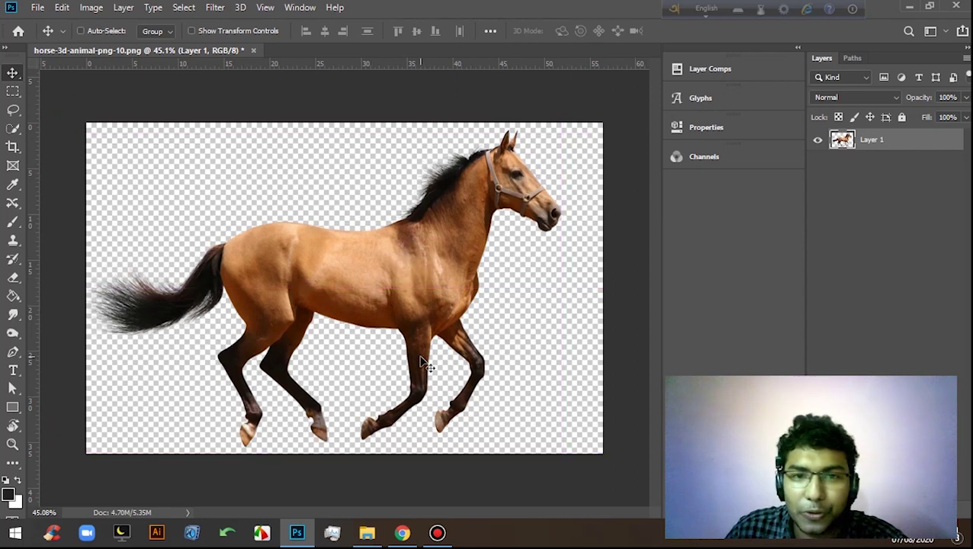